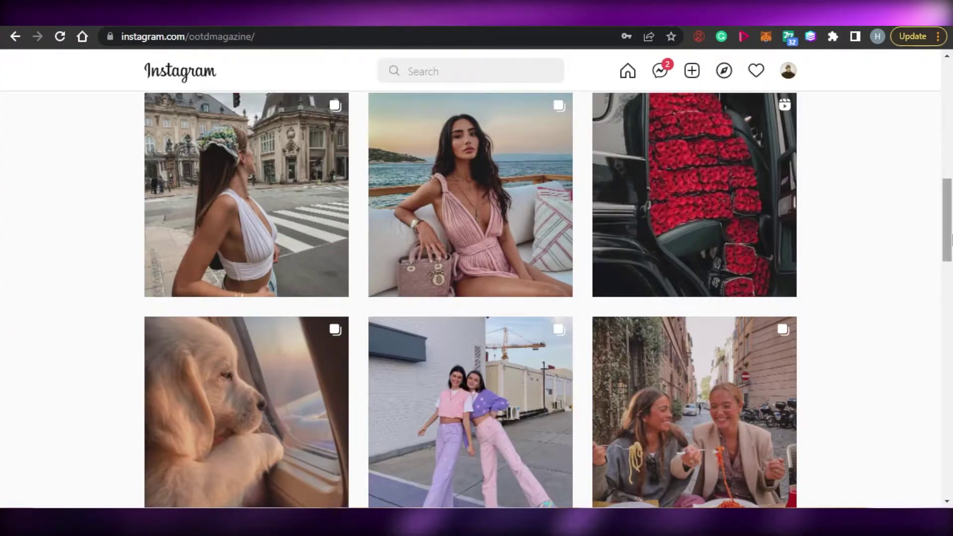
Scroll down the fashion profile's photo grid on Instagram.
drag(947, 220, 950, 375)
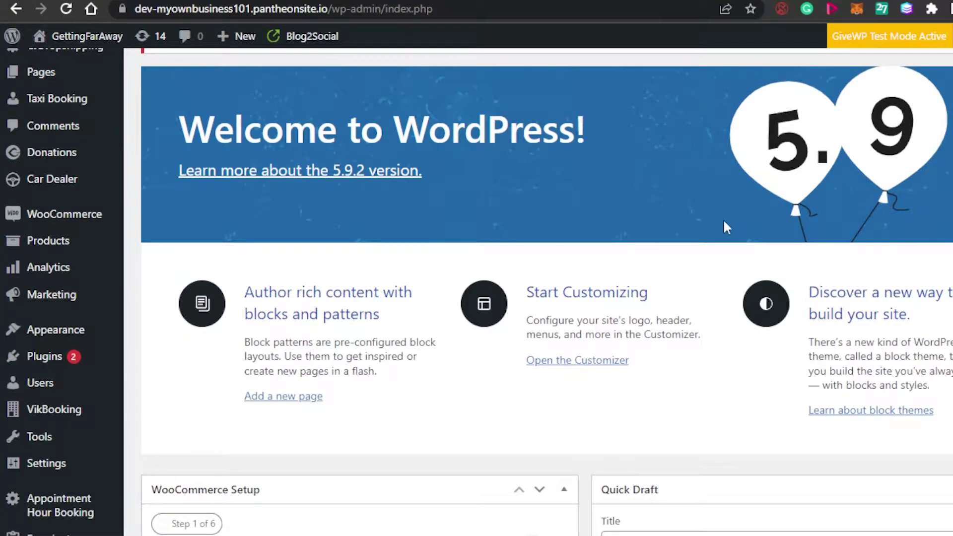
Scroll up and down through the WordPress admin dashboard to review it.
scroll(546, 293, up, 3)
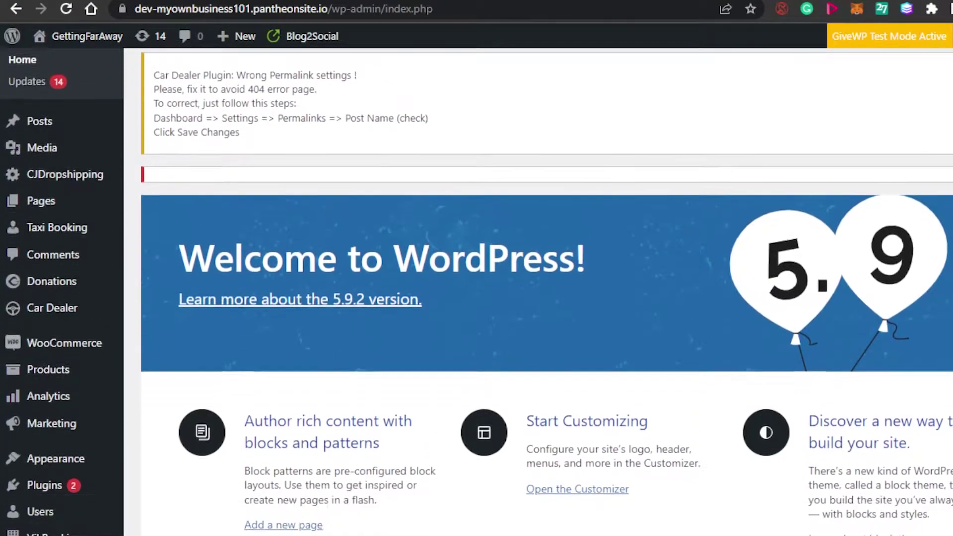
scroll(545, 292, down, 3)
scroll(545, 293, down, 2)
scroll(546, 293, up, 9)
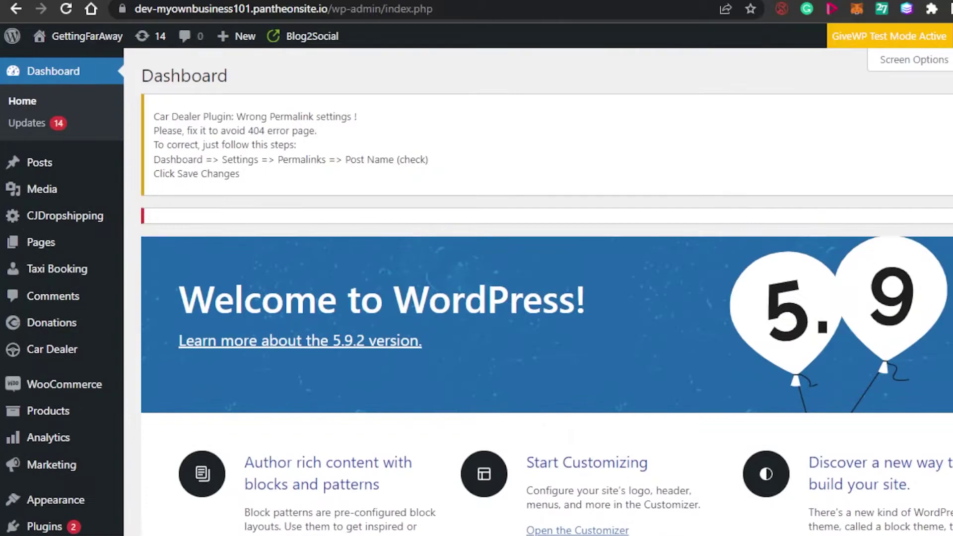
scroll(545, 293, down, 5)
scroll(545, 293, up, 2)
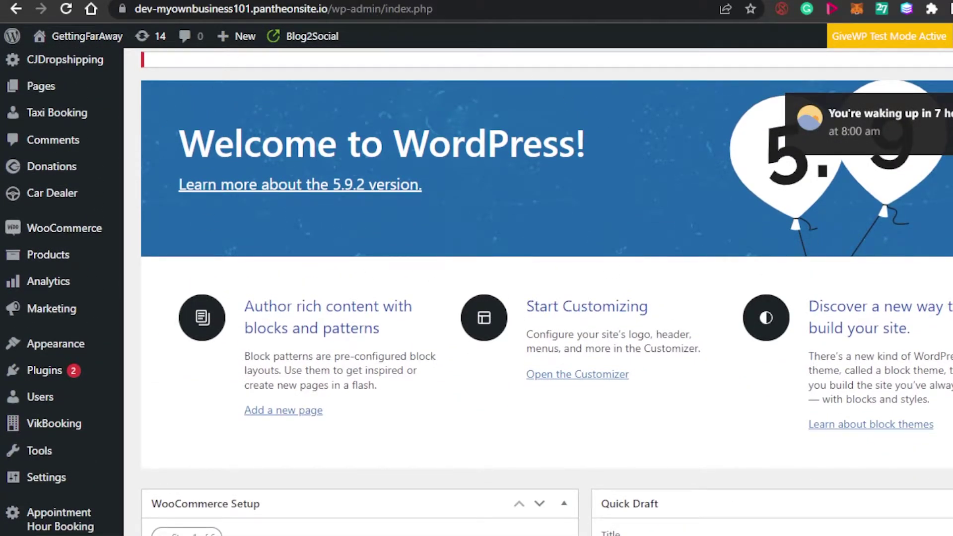
scroll(546, 293, down, 10)
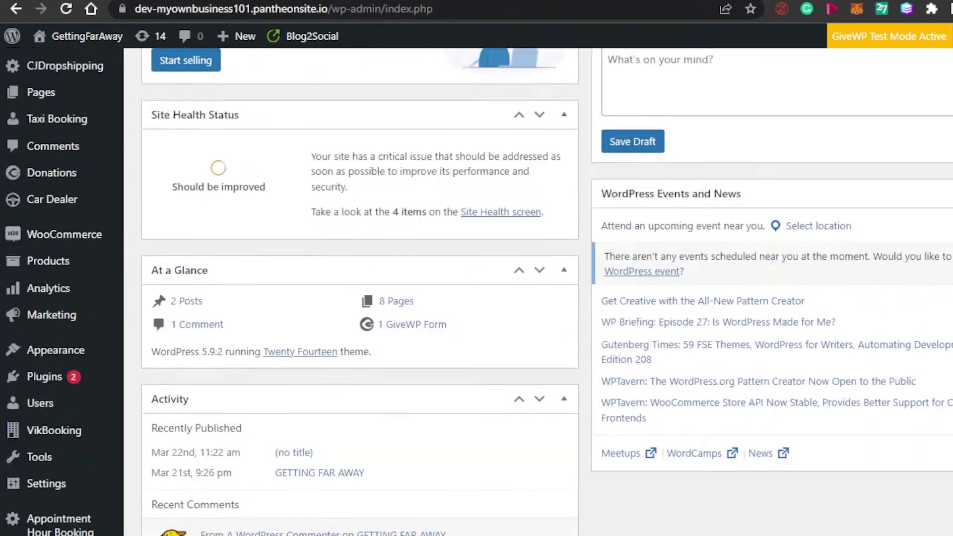
scroll(546, 293, up, 10)
scroll(546, 292, down, 2)
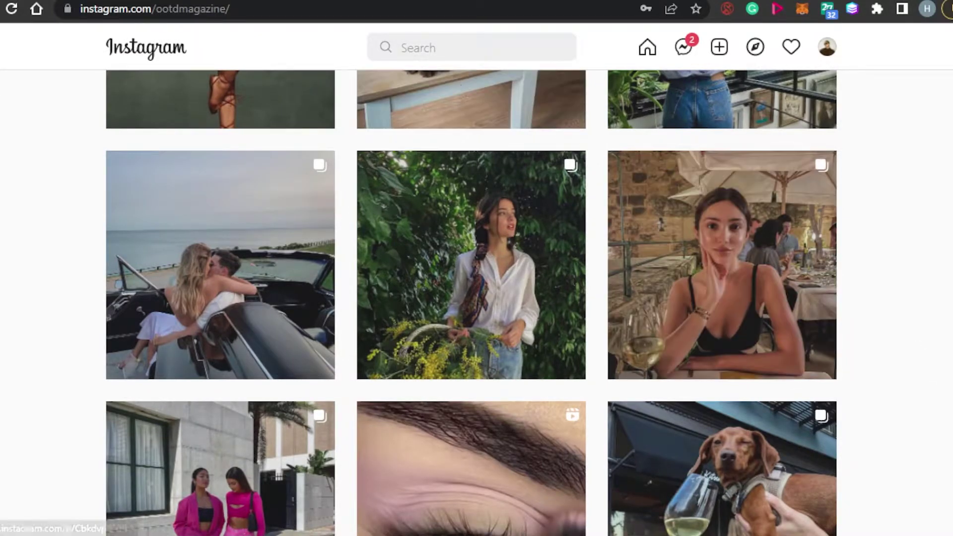
Scroll further down the Instagram fashion profile's photo grid.
scroll(471, 303, down, 6)
scroll(471, 302, down, 10)
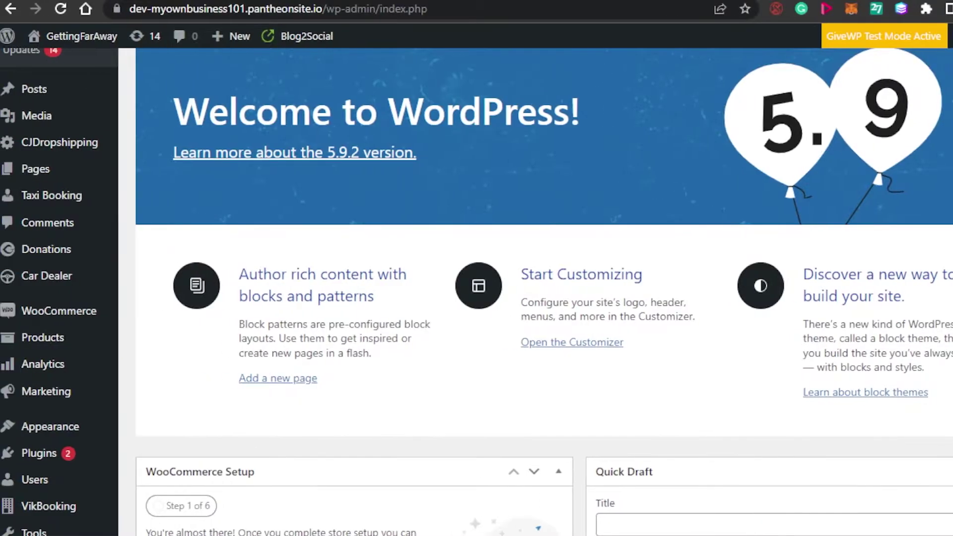
Show the Plugins flyout submenu with Add New in the admin sidebar.
scroll(543, 248, up, 2)
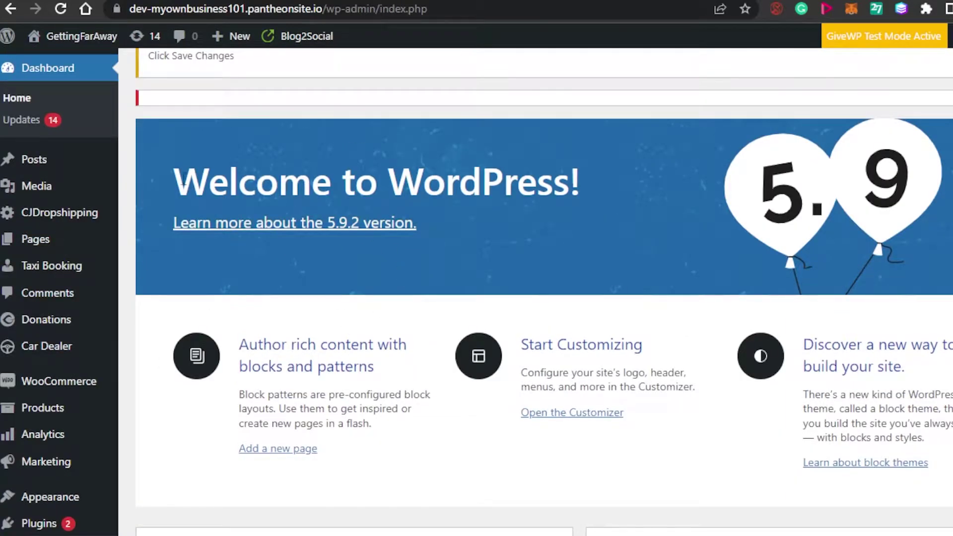
mouse_move(46, 412)
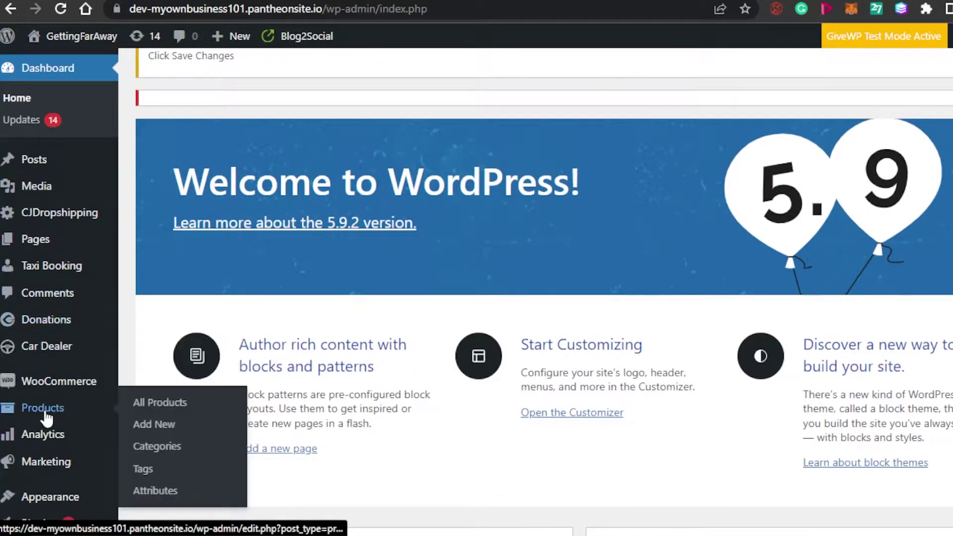
scroll(22, 518, down, 4)
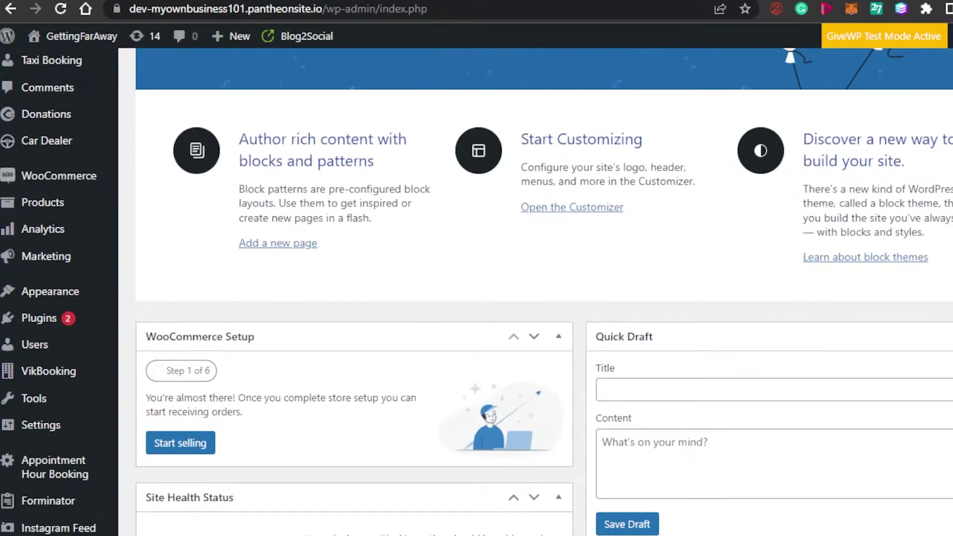
mouse_move(20, 318)
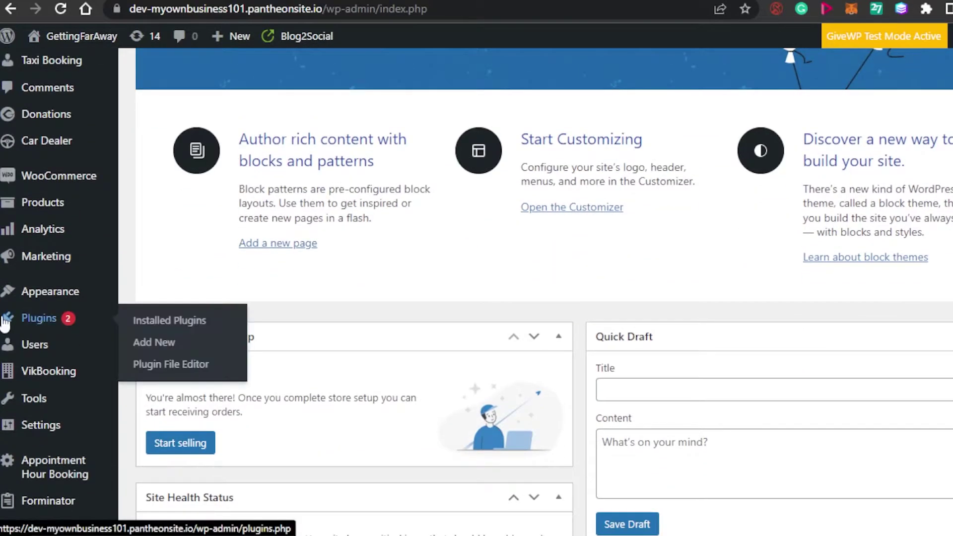
Search Add Plugins for 'smash balloon social' and confirm Smash Balloon Social Photo Feed is Active.
click(148, 347)
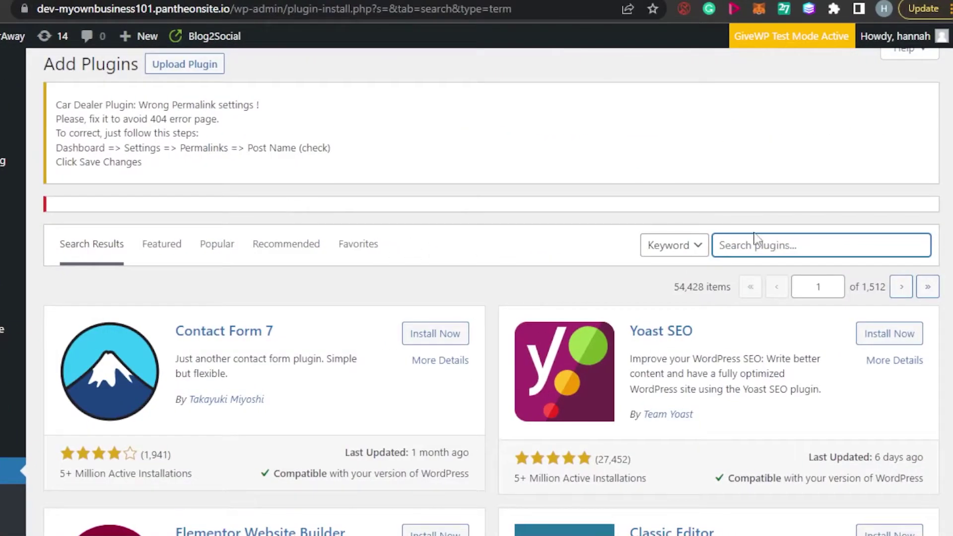
text(smash balloon social)
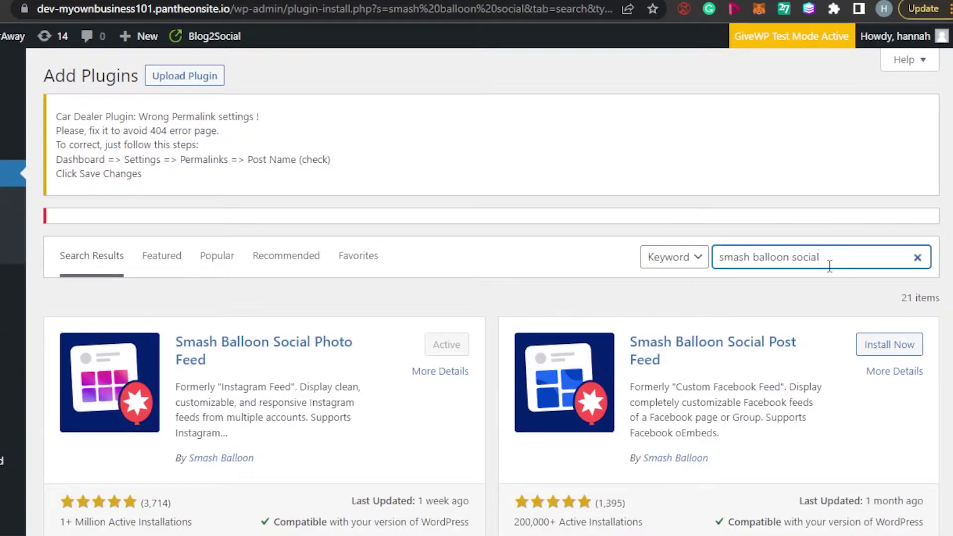
scroll(829, 265, down, 5)
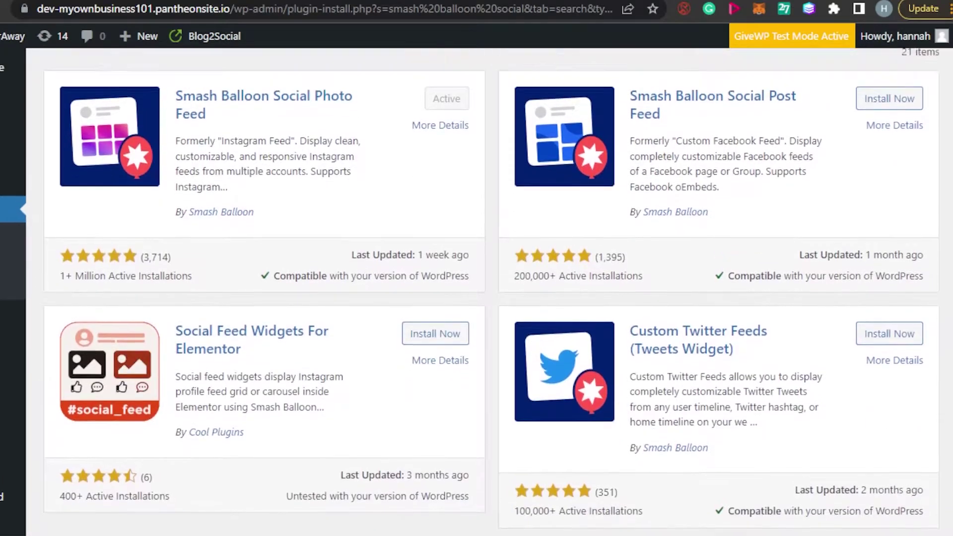
scroll(829, 265, up, 1)
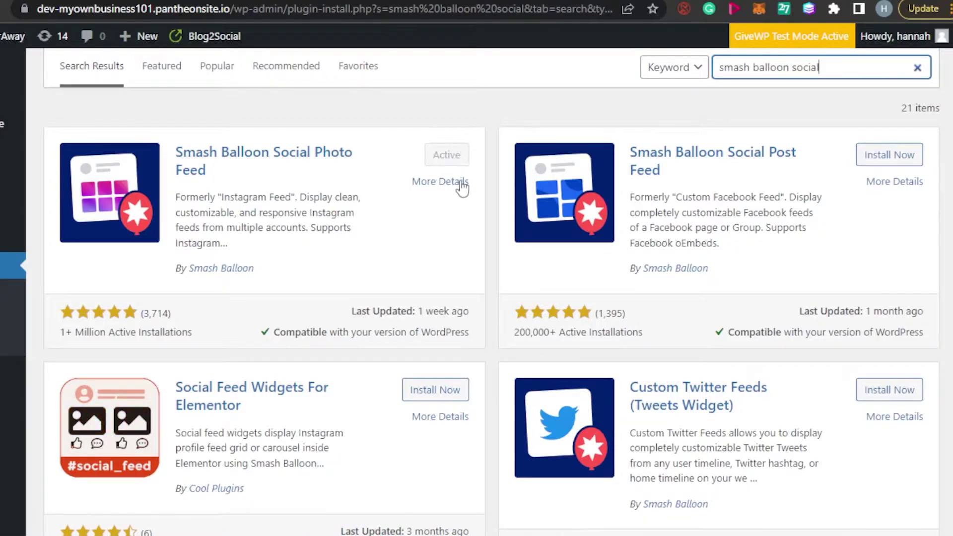
scroll(297, 248, down, 9)
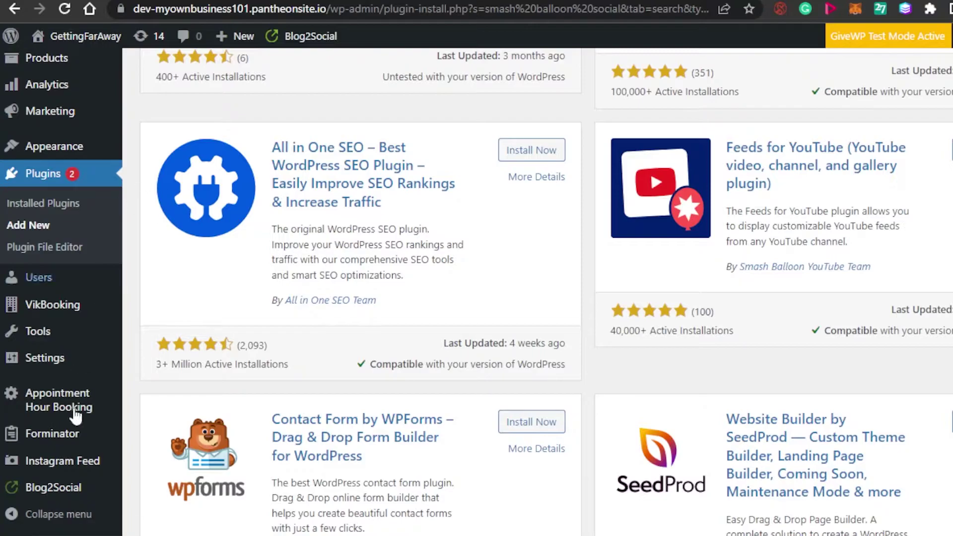
Go to Instagram Feed's All Feeds page and review its create, customize, embed steps.
mouse_move(43, 469)
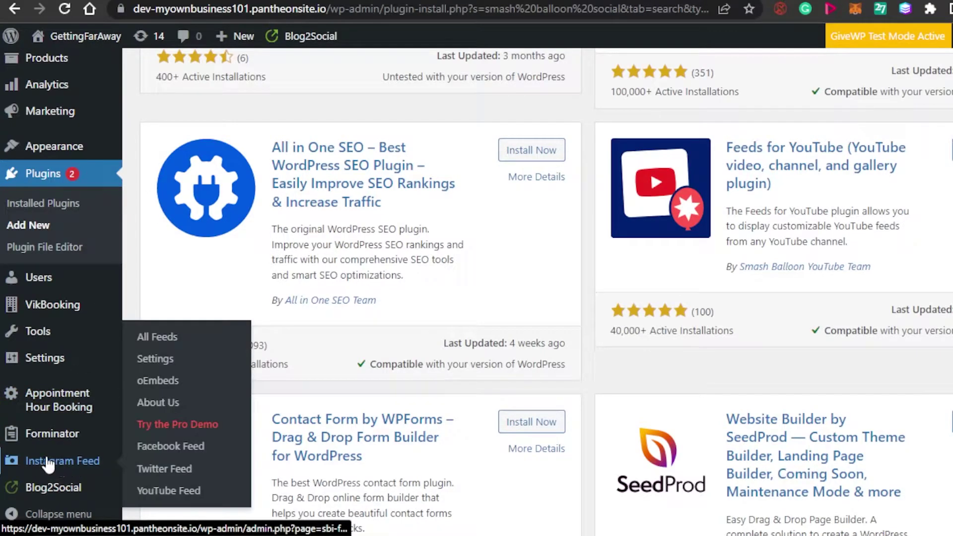
click(48, 463)
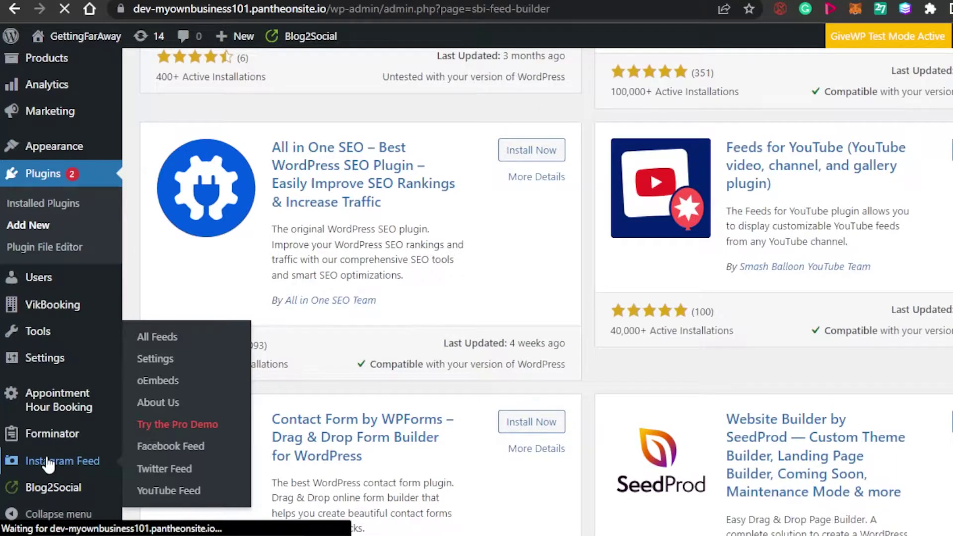
scroll(476, 298, down, 3)
scroll(476, 298, up, 2)
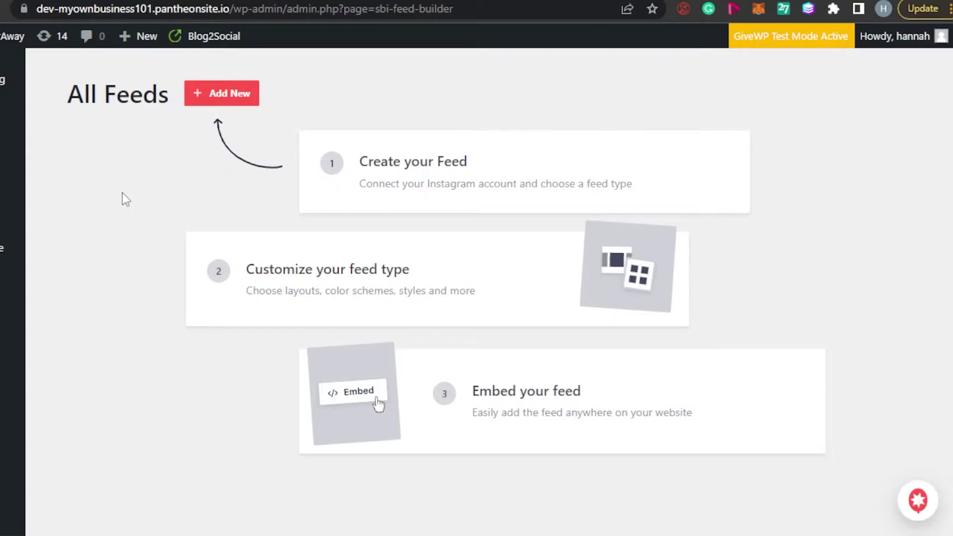
Create a new feed with User Timeline as the feed type and proceed to sources.
click(229, 93)
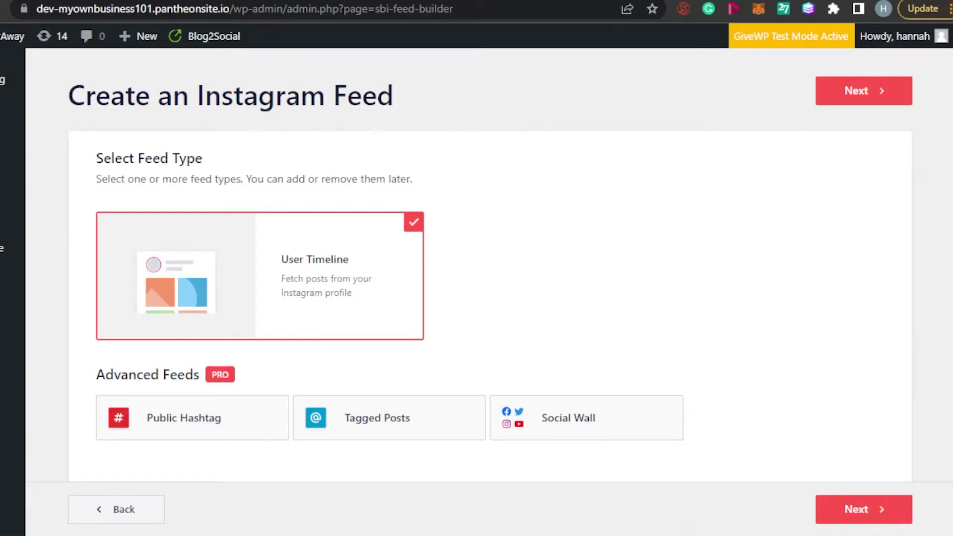
scroll(949, 419, down, 2)
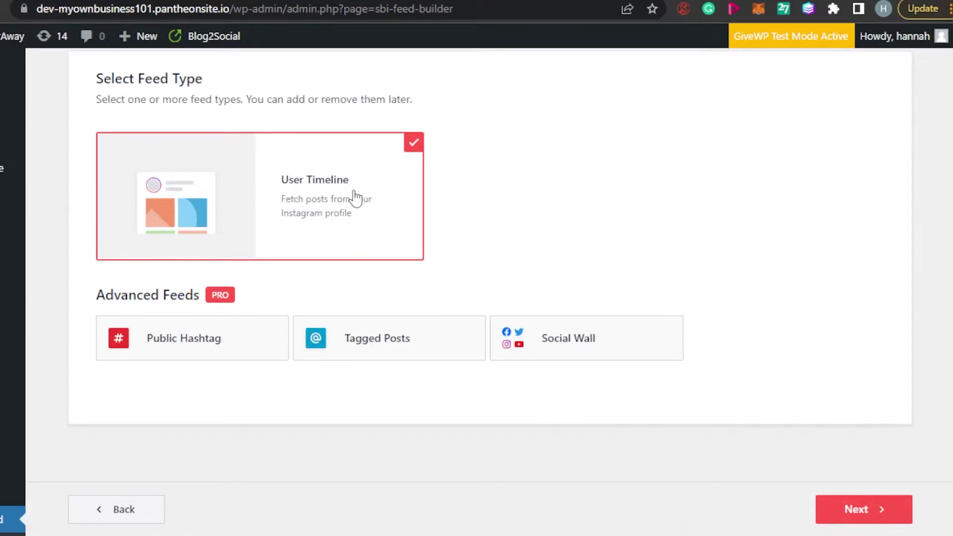
click(857, 509)
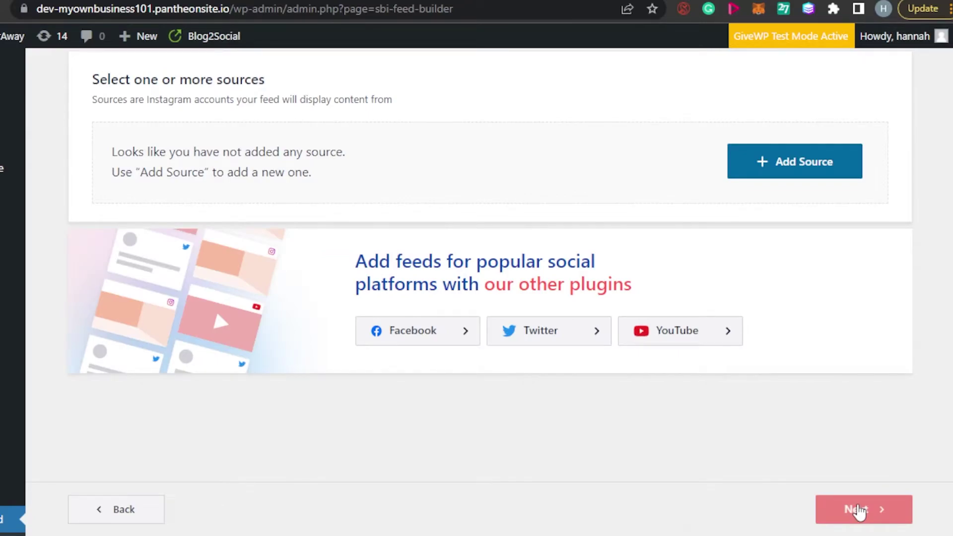
scroll(844, 447, up, 3)
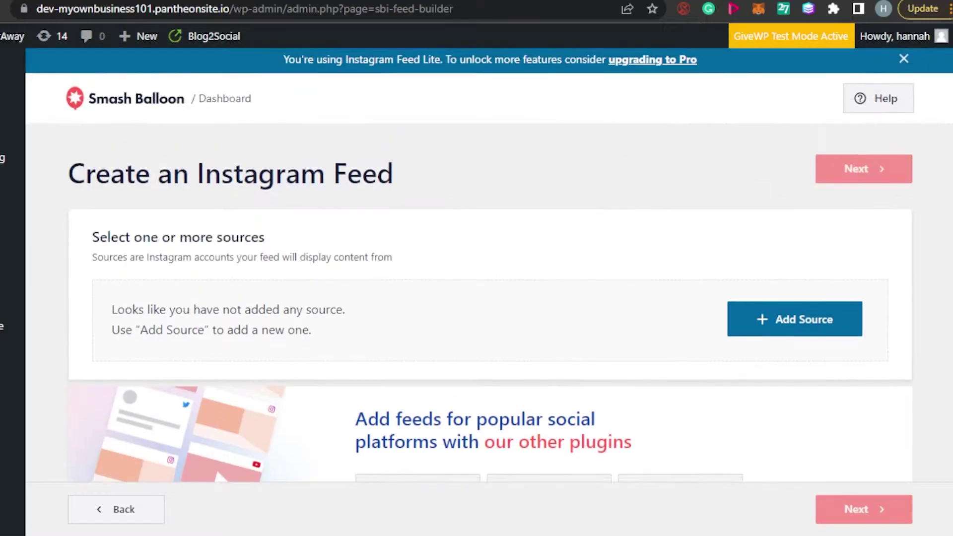
Add a source, reaching Smash Balloon Connect's Connect to Instagram page with Personal selected.
click(817, 337)
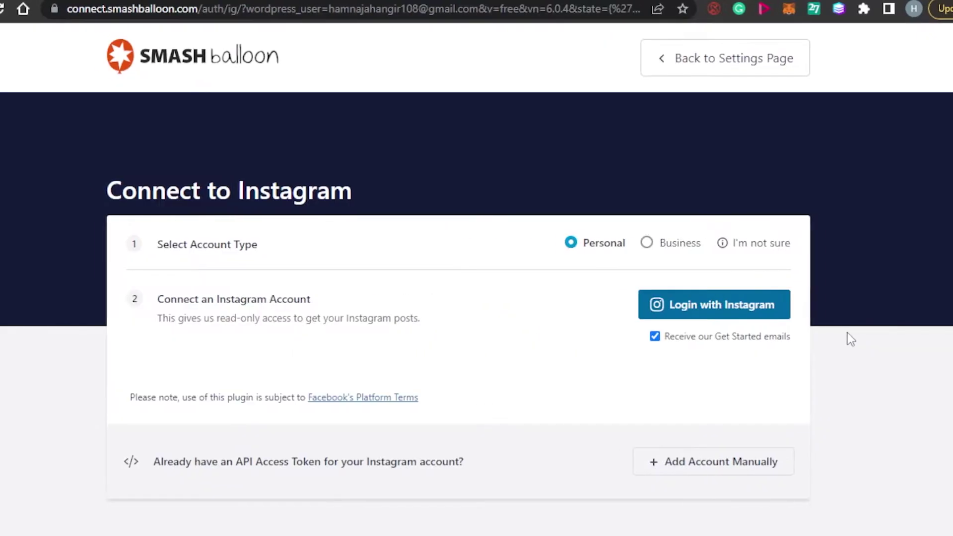
scroll(694, 278, down, 2)
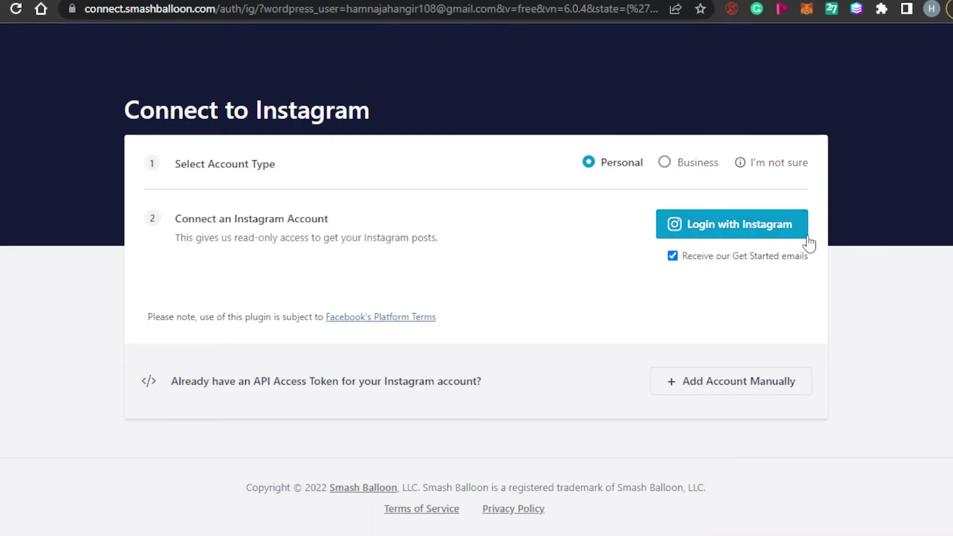
scroll(595, 170, up, 1)
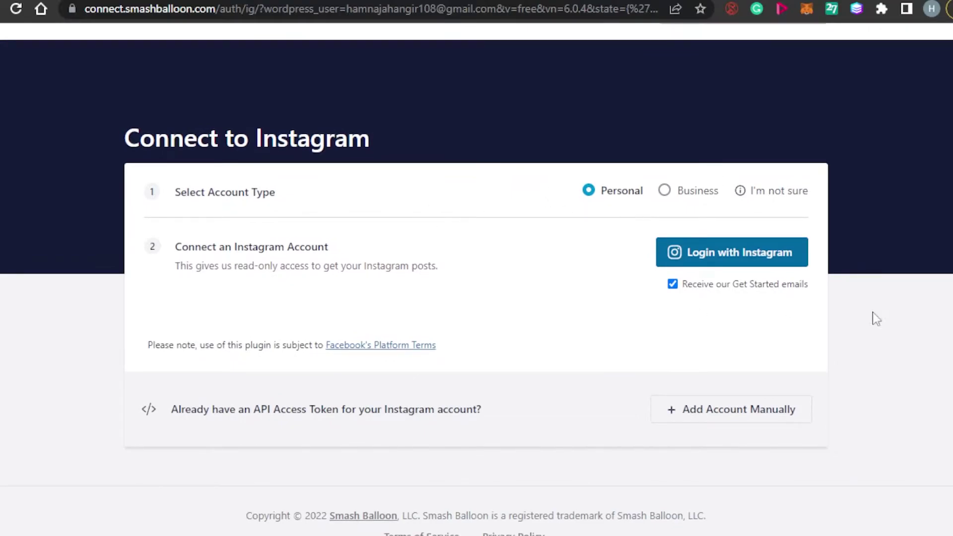
scroll(559, 257, down, 1)
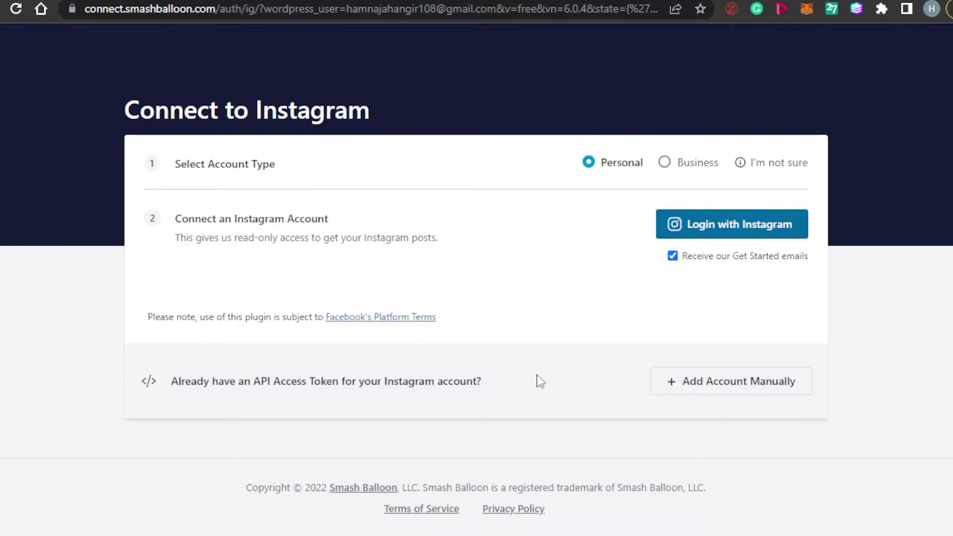
Open the manual access-token source form, close it unused, and scroll the source step.
click(758, 386)
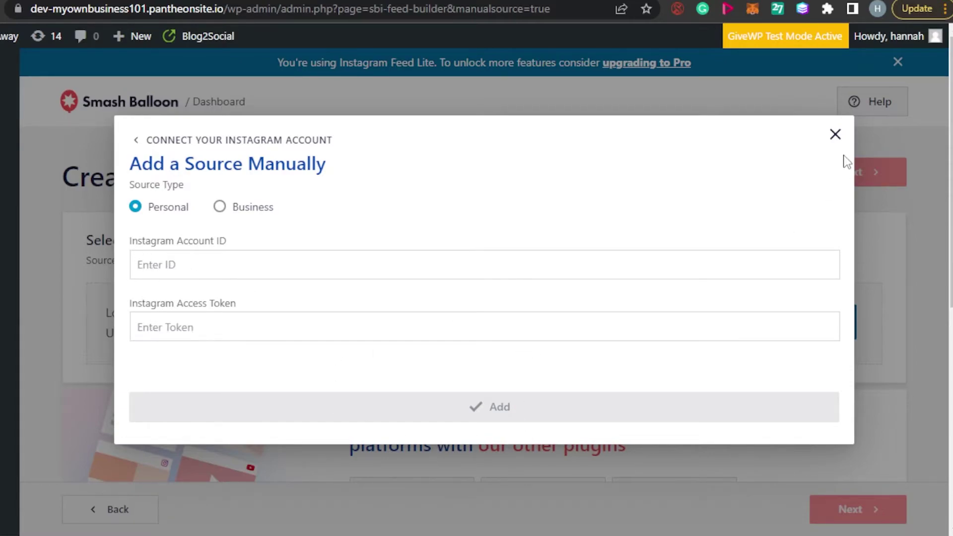
click(835, 134)
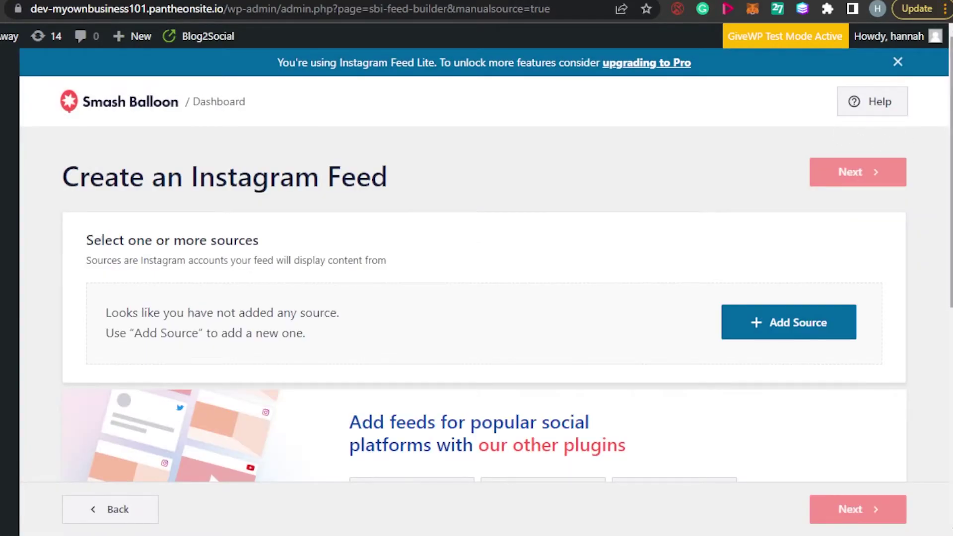
scroll(838, 135, down, 3)
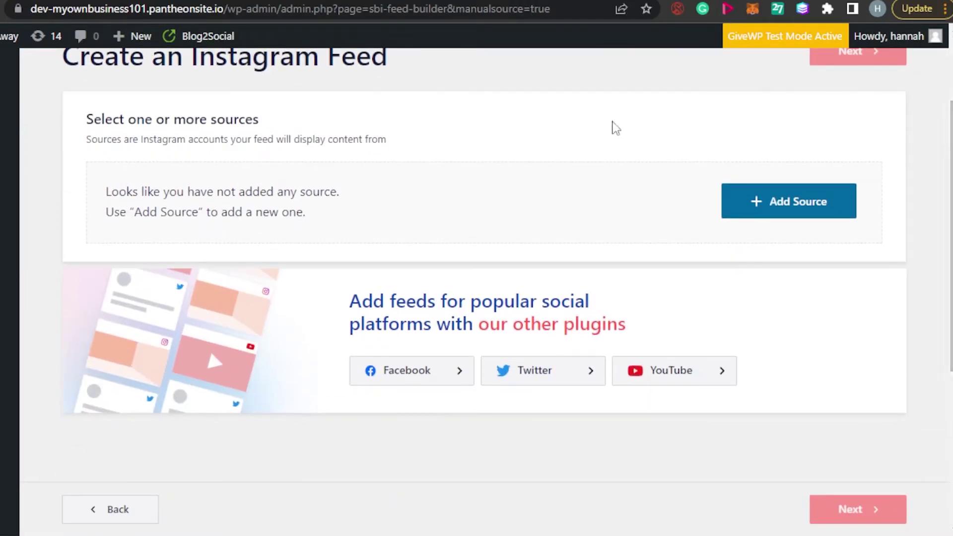
scroll(756, 276, down, 1)
scroll(476, 283, up, 2)
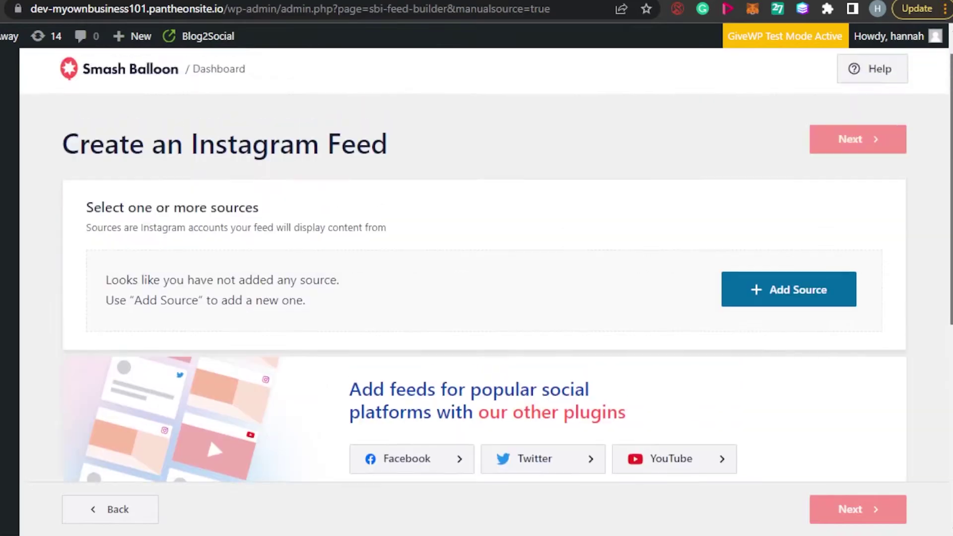
scroll(477, 283, down, 3)
scroll(476, 283, up, 3)
scroll(477, 283, down, 1)
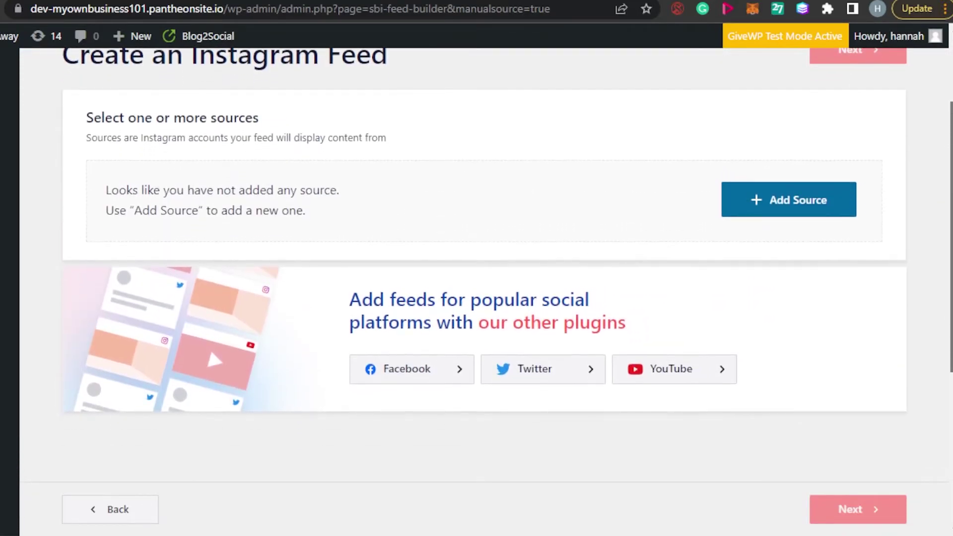
scroll(476, 283, up, 1)
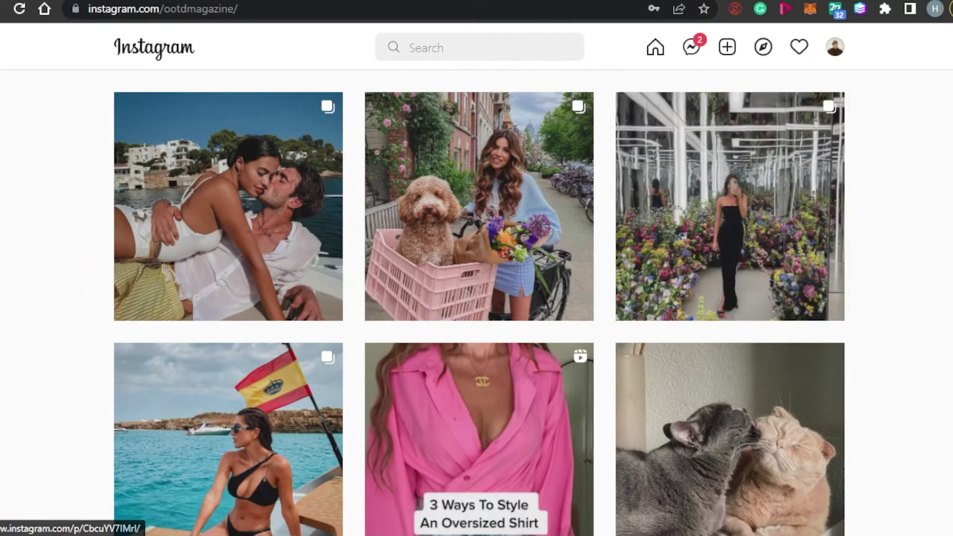
Scroll up and down through the fashion profile's outfit photos on Instagram.
scroll(479, 302, down, 6)
scroll(479, 303, down, 4)
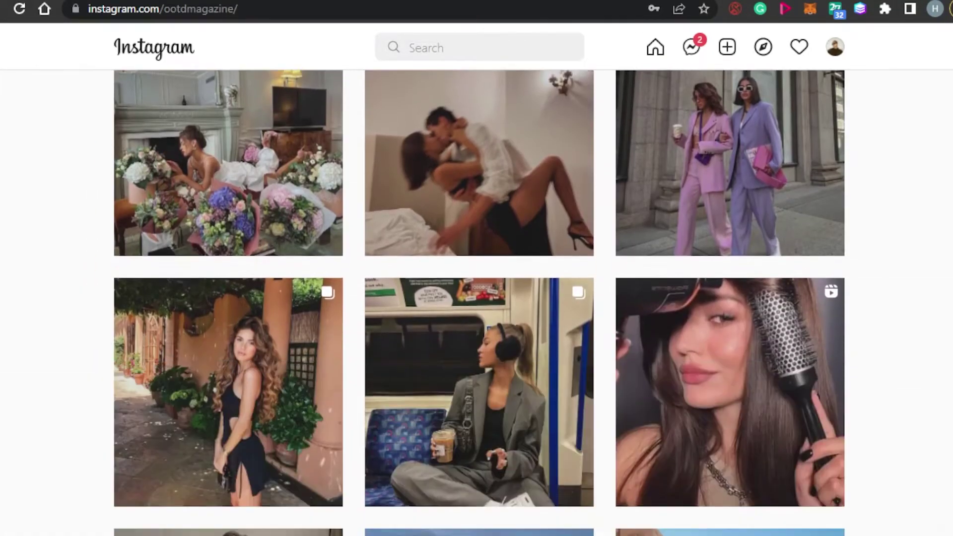
scroll(479, 302, up, 2)
scroll(479, 303, down, 1)
scroll(479, 302, up, 1)
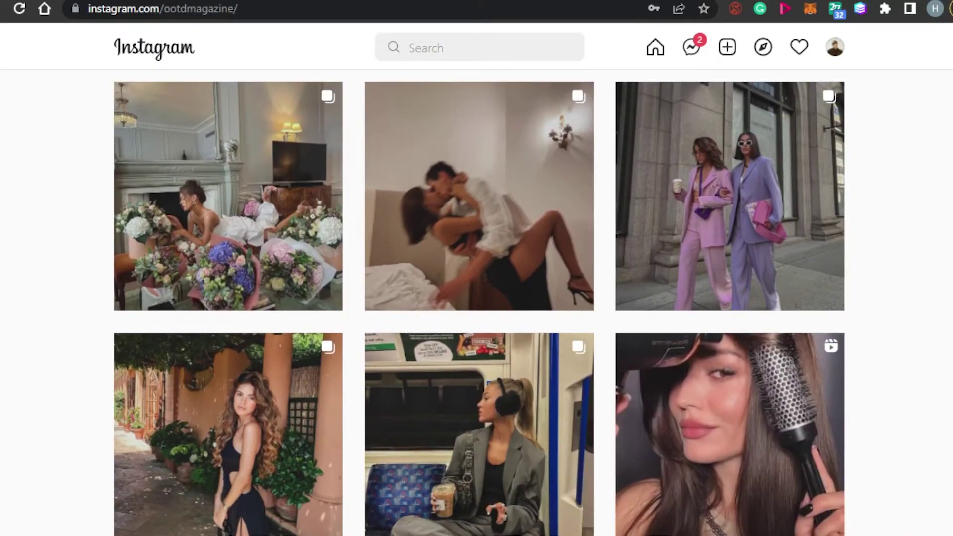
scroll(478, 303, down, 10)
scroll(479, 303, up, 3)
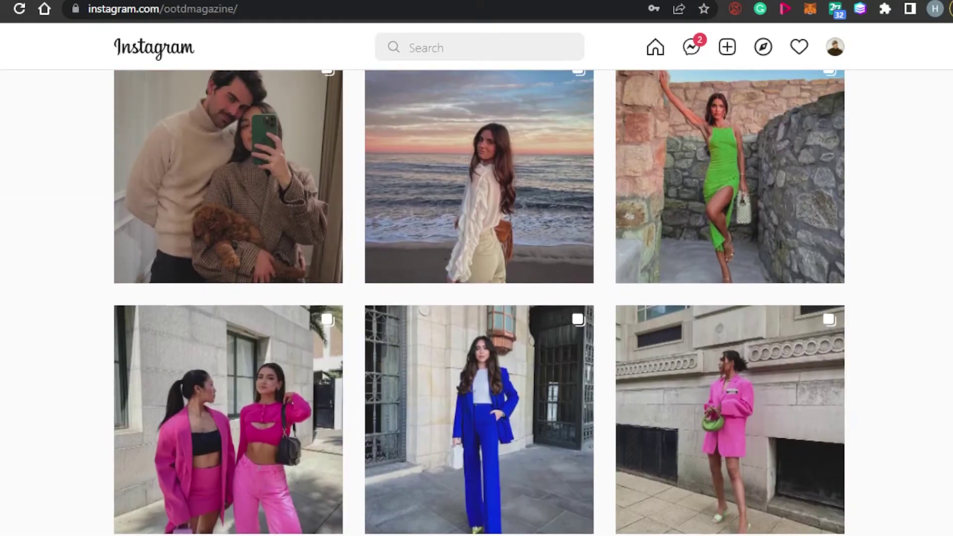
scroll(478, 303, down, 1)
scroll(478, 302, down, 3)
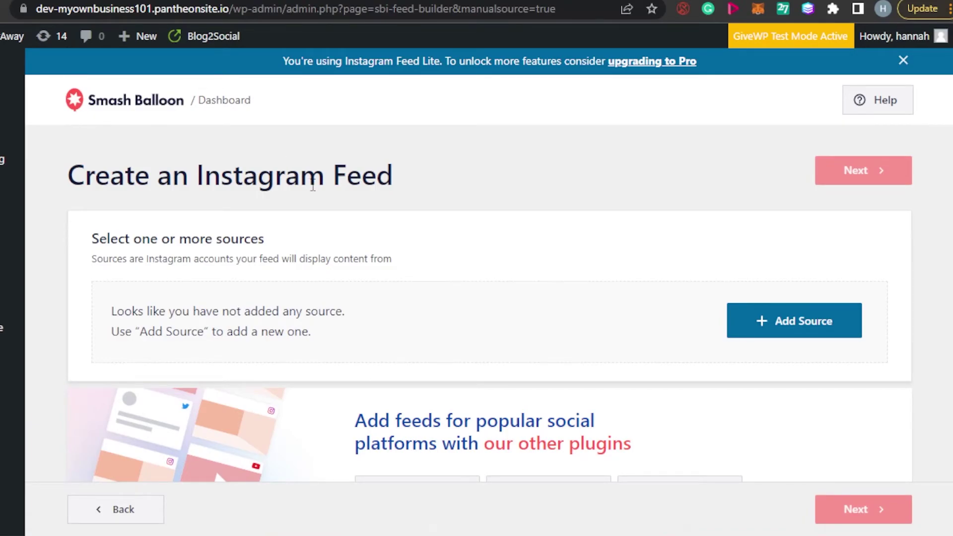
scroll(333, 187, down, 6)
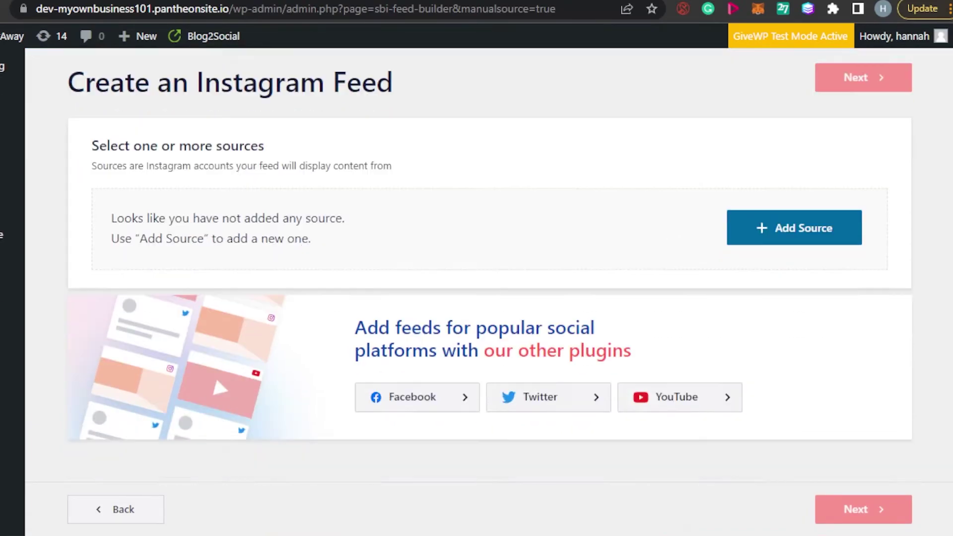
scroll(214, 170, up, 7)
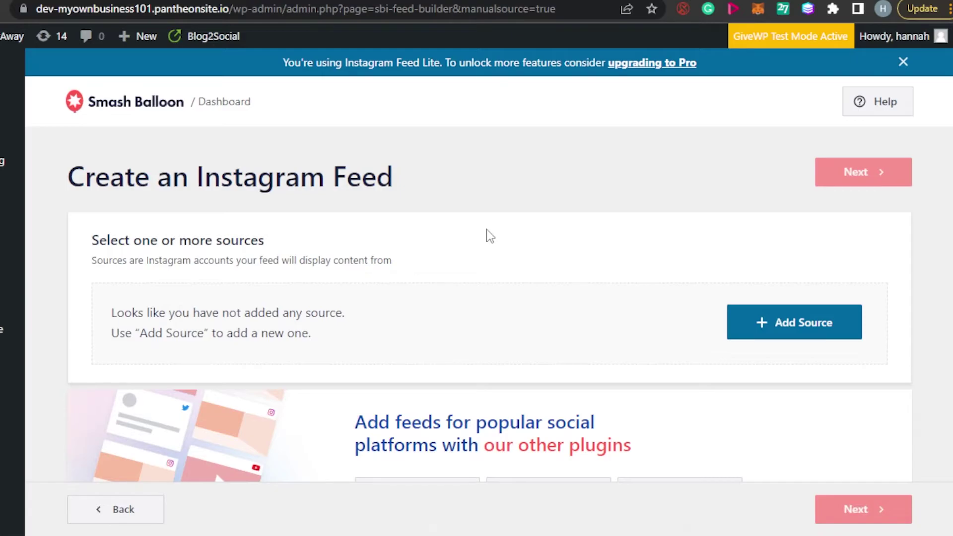
scroll(486, 230, down, 5)
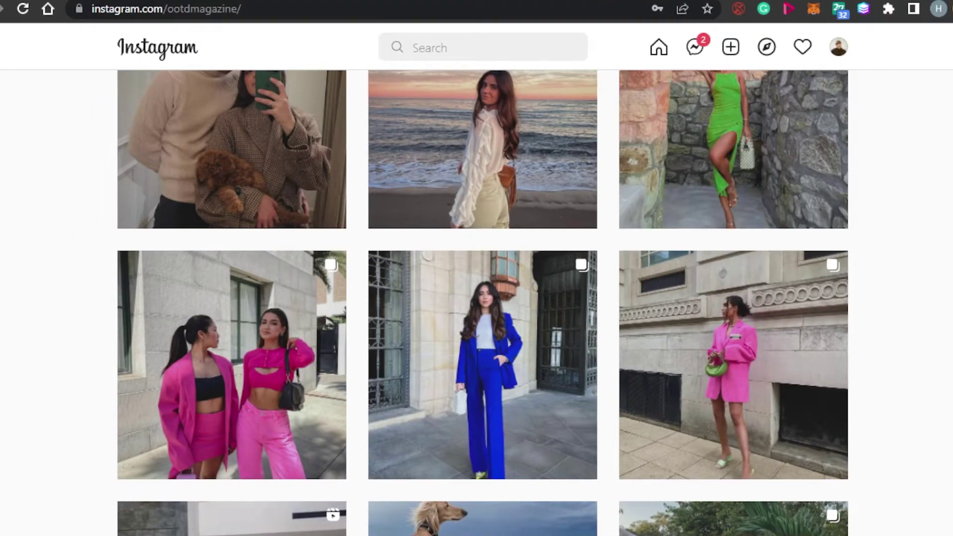
Scroll far down the fashion profile's Instagram post grid, then back up toward the top.
scroll(482, 303, down, 13)
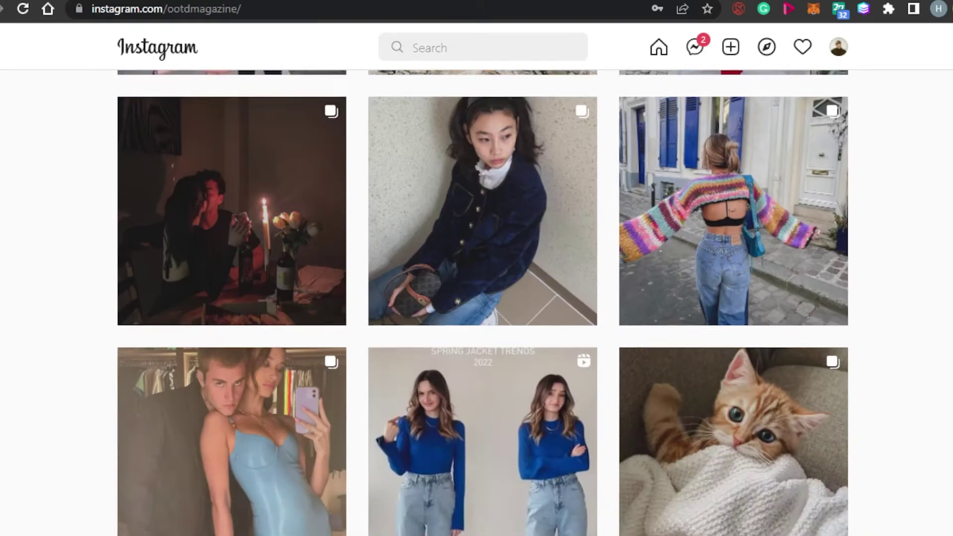
scroll(482, 303, down, 5)
scroll(482, 303, up, 7)
scroll(482, 303, down, 3)
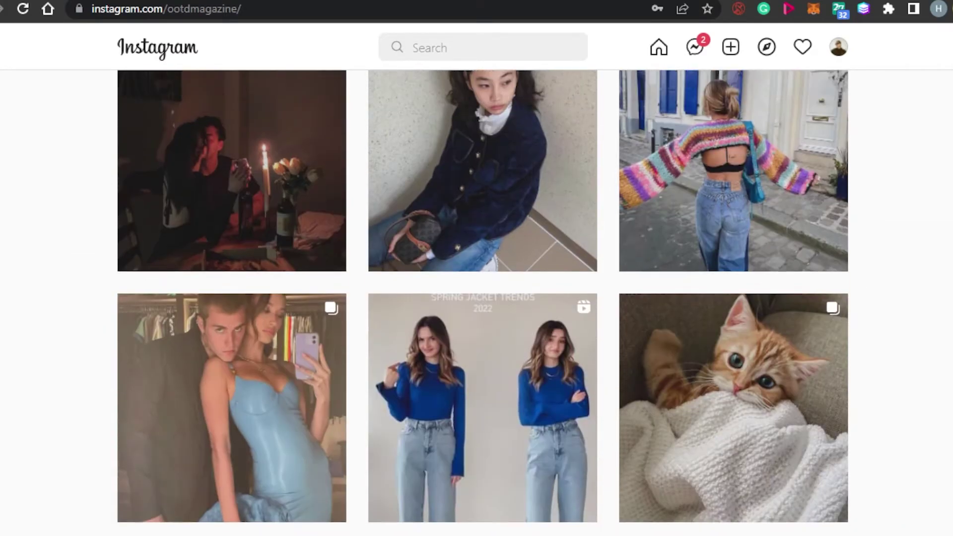
scroll(483, 303, up, 2)
scroll(482, 302, down, 13)
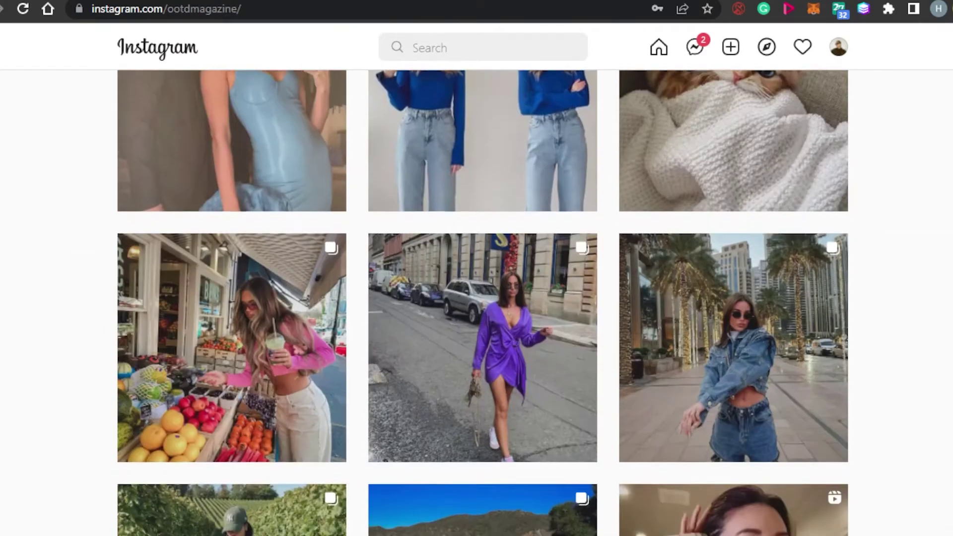
scroll(482, 302, down, 4)
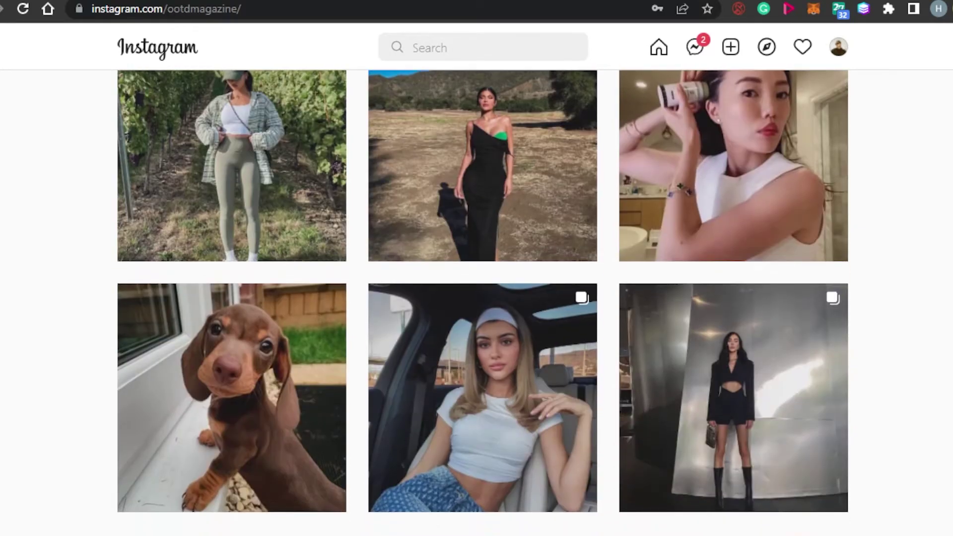
scroll(482, 302, down, 1)
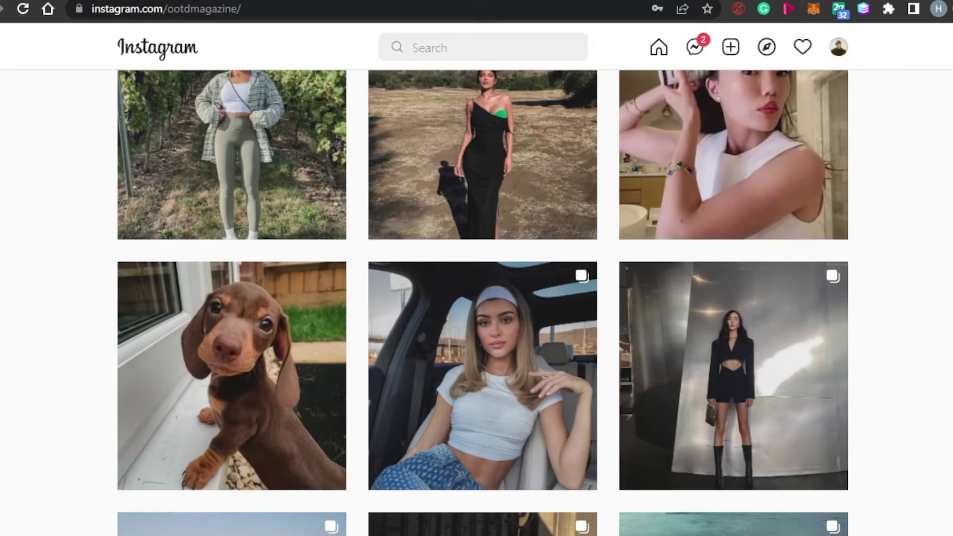
scroll(482, 302, down, 10)
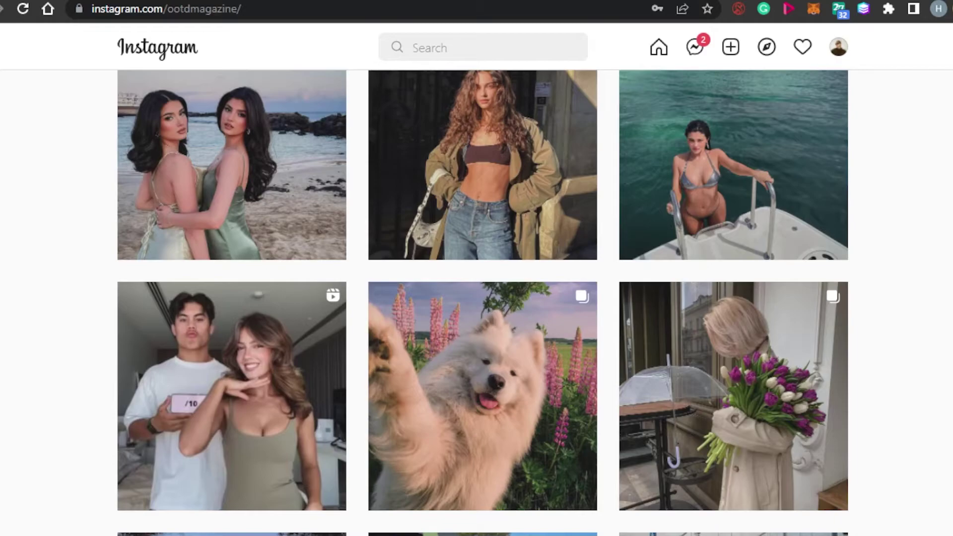
scroll(482, 303, down, 10)
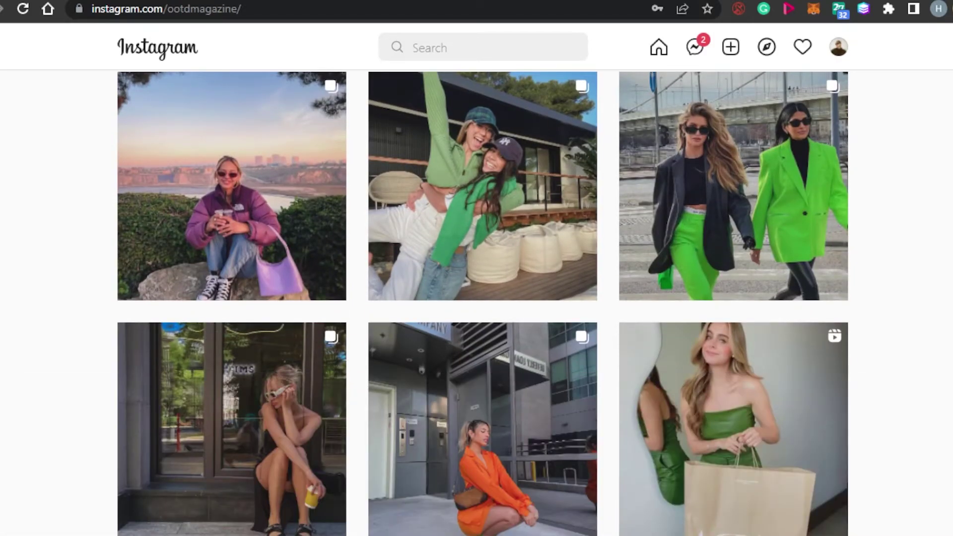
scroll(482, 303, down, 10)
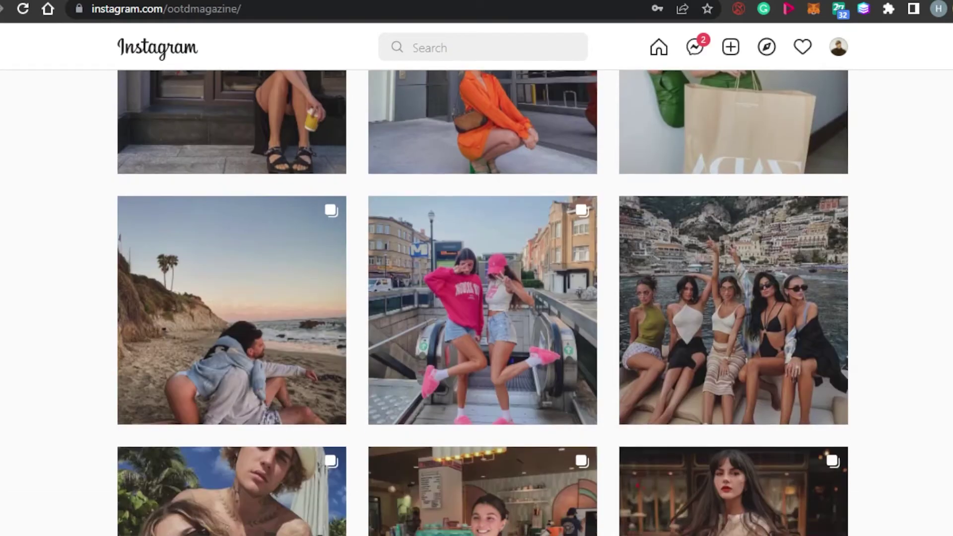
scroll(482, 303, up, 1)
scroll(482, 302, down, 1)
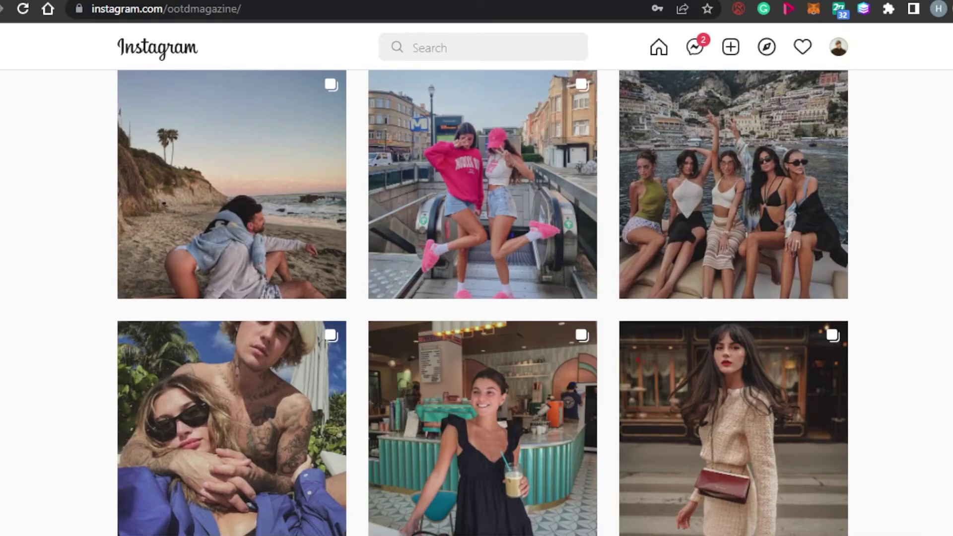
scroll(482, 303, down, 14)
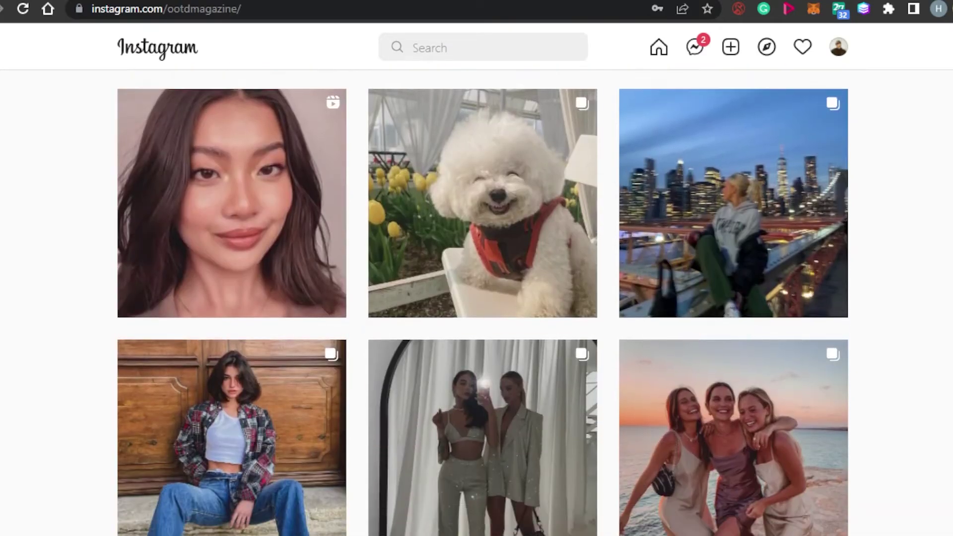
scroll(482, 303, down, 1)
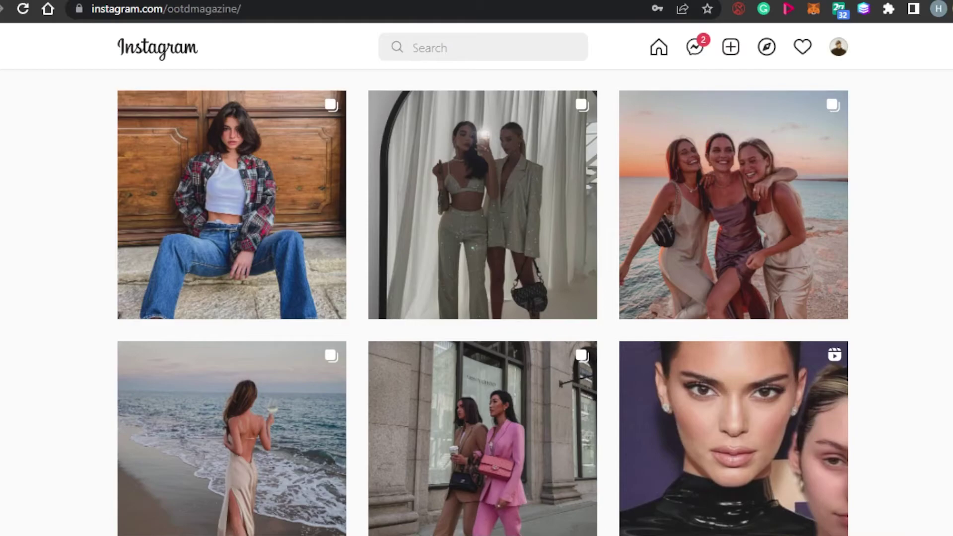
scroll(482, 303, down, 7)
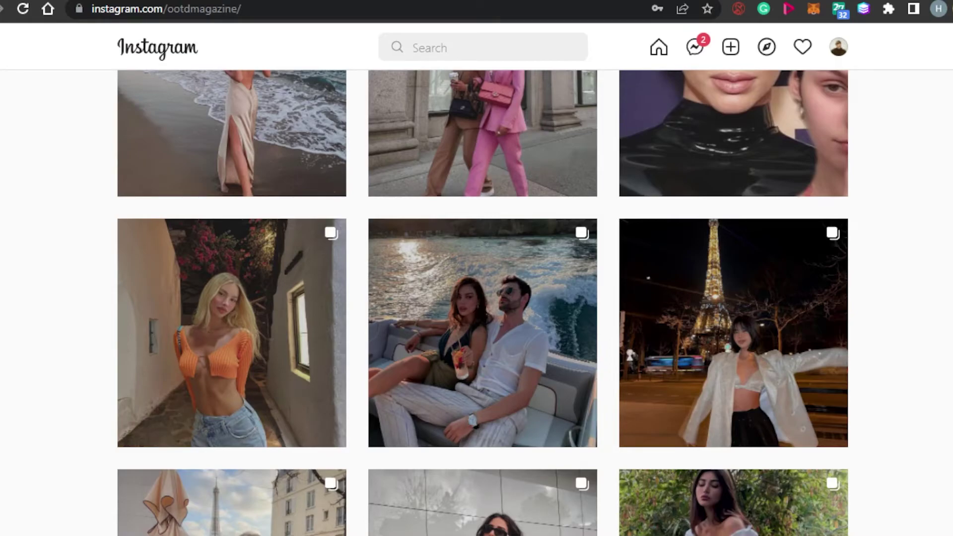
scroll(482, 302, down, 10)
scroll(482, 302, up, 5)
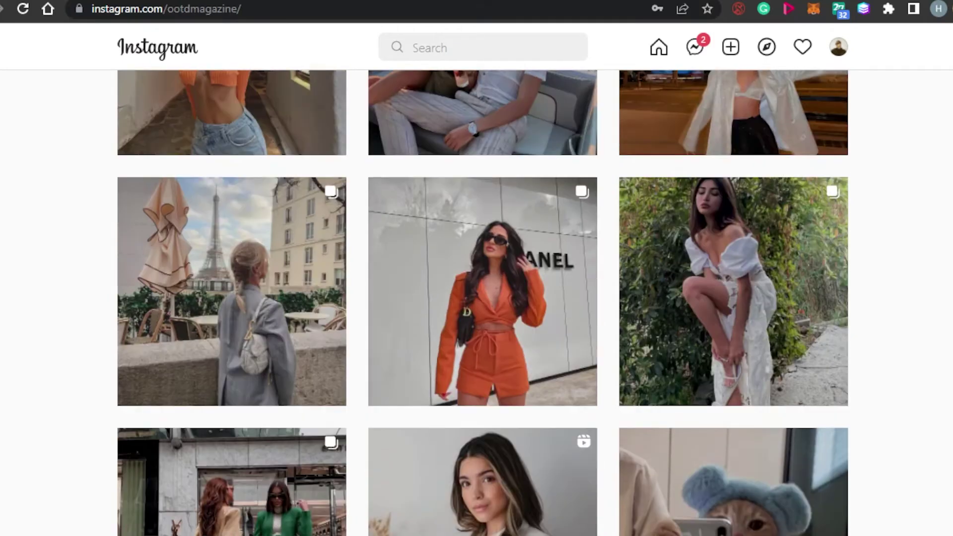
scroll(482, 303, down, 12)
scroll(482, 302, up, 10)
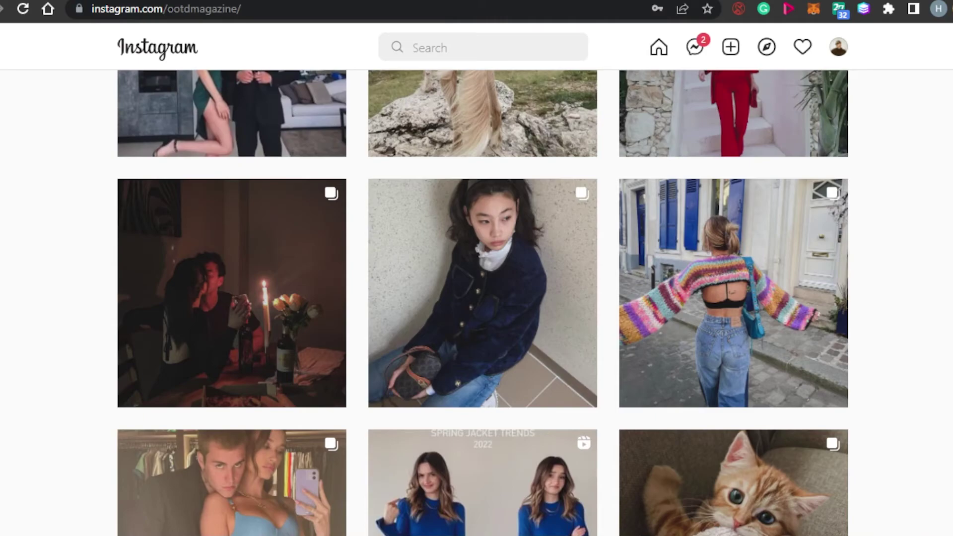
scroll(482, 303, up, 5)
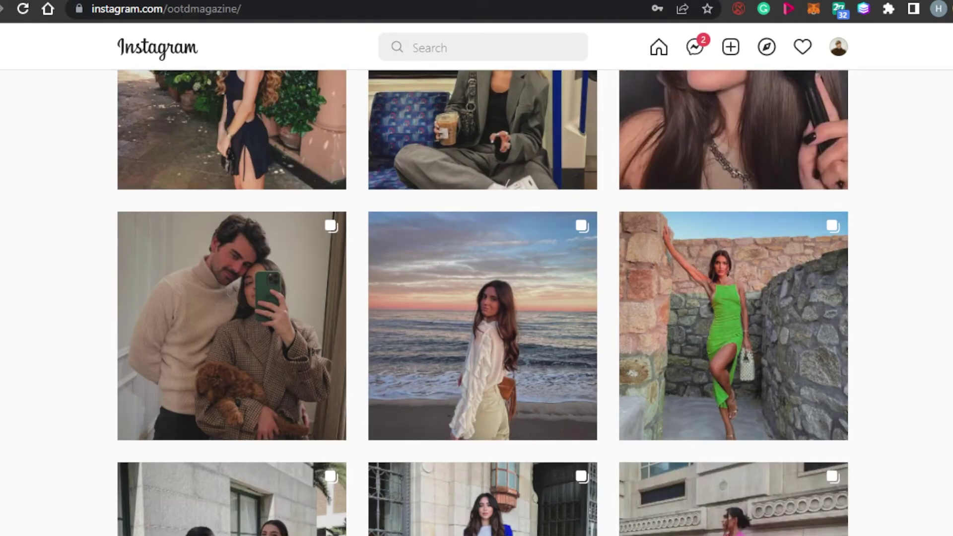
scroll(483, 303, up, 5)
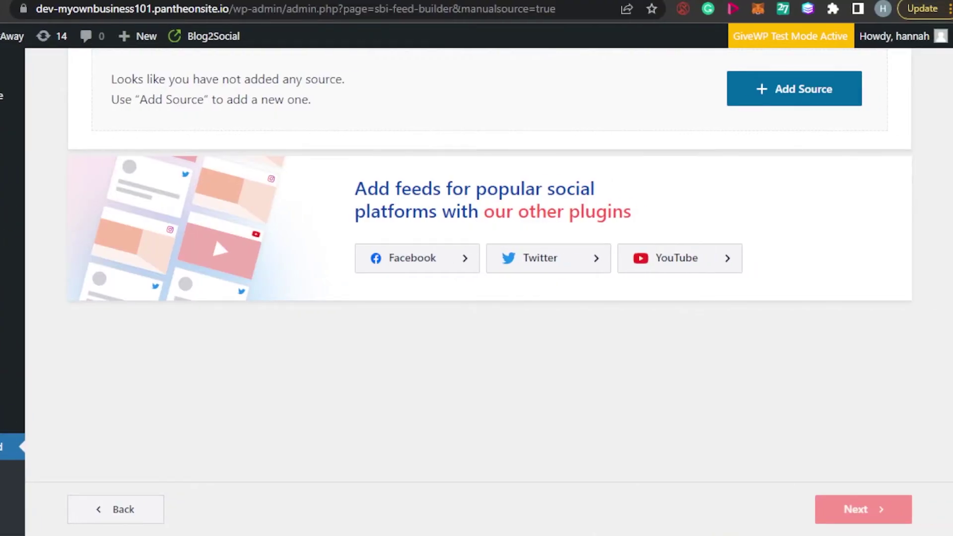
scroll(938, 315, up, 5)
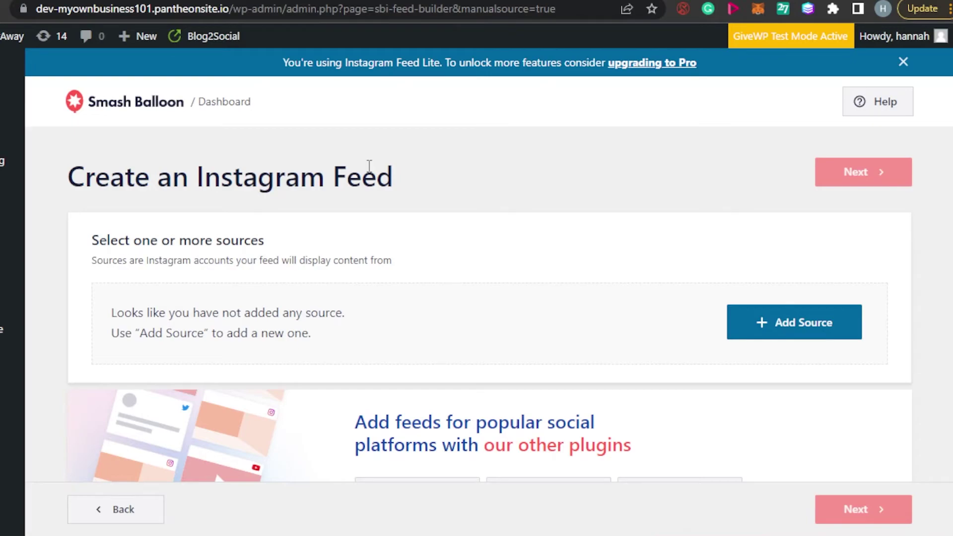
scroll(369, 167, down, 2)
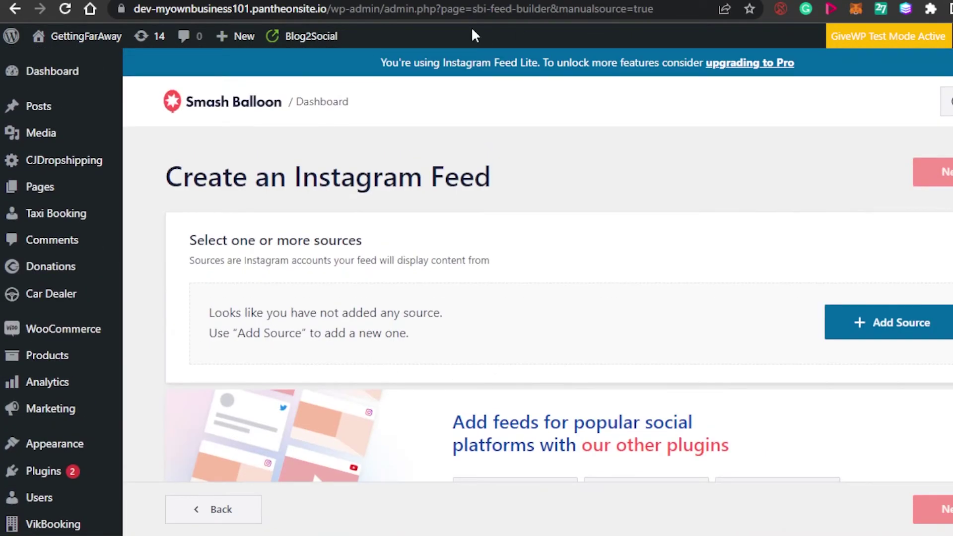
mouse_move(144, 341)
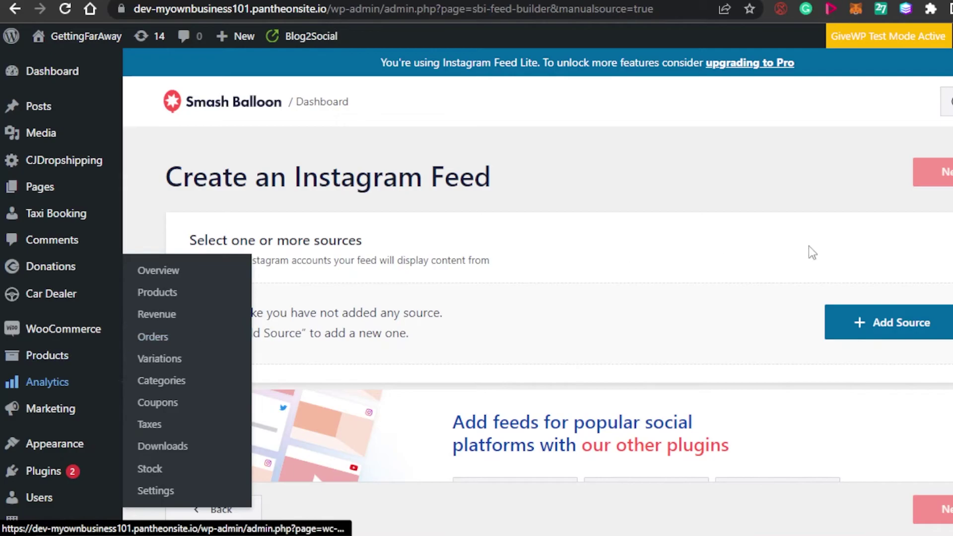
scroll(545, 298, down, 6)
scroll(311, 168, up, 6)
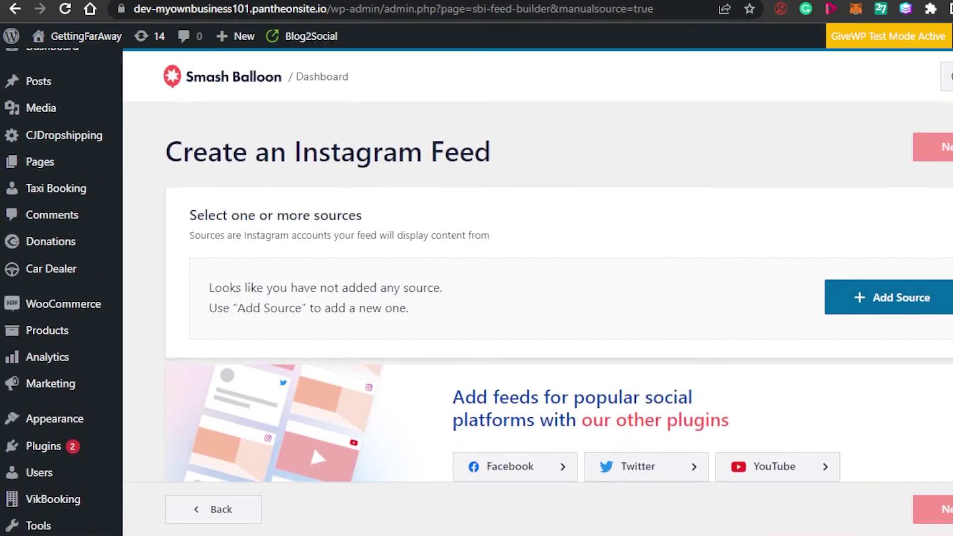